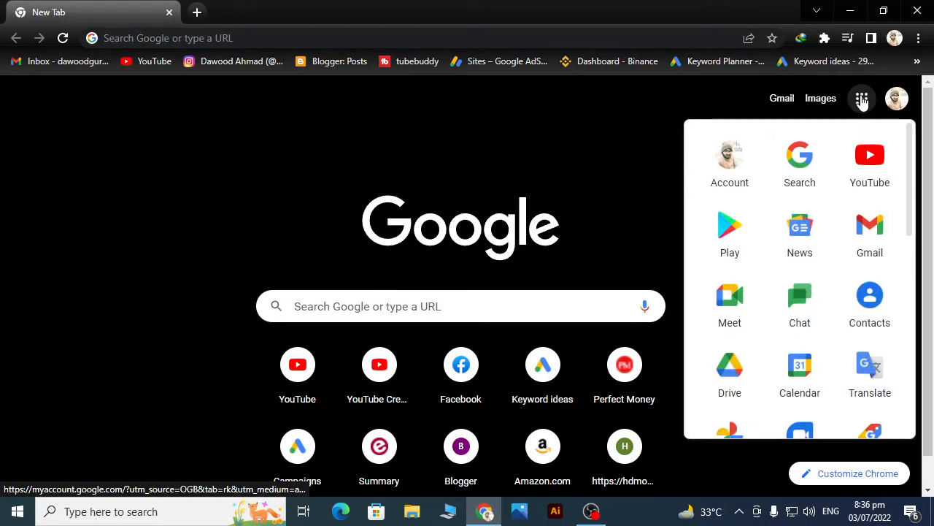
Open Google Drive and create a new folder named "google drive link" in My Drive
{"action": "left_click", "coordinate": [738, 393]}
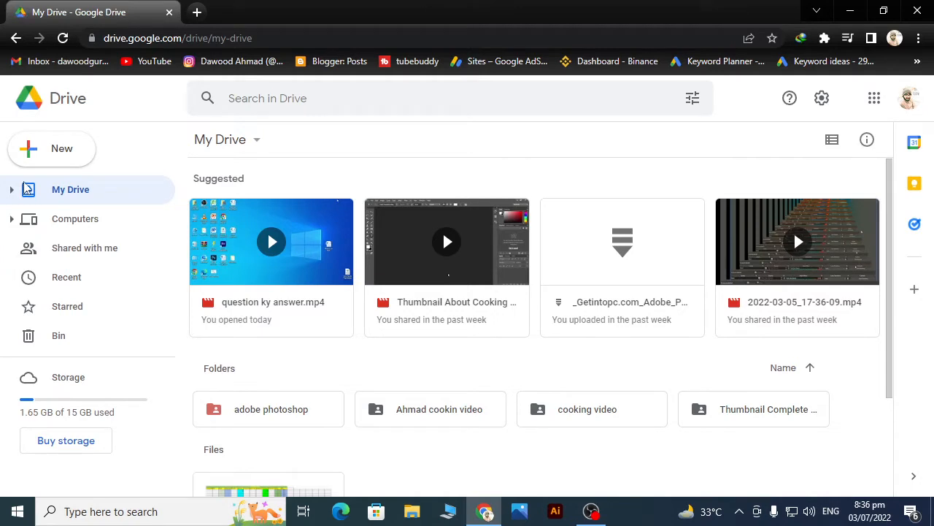
{"action": "left_click", "coordinate": [61, 152]}
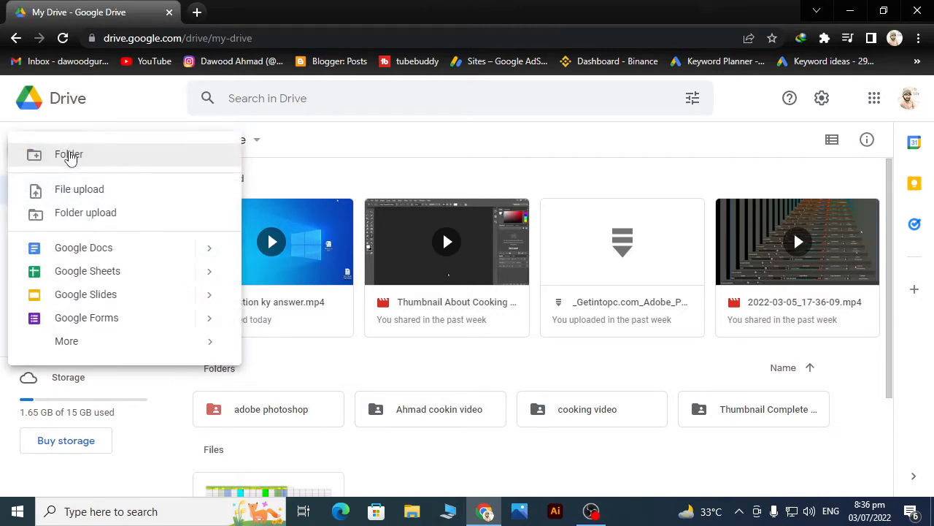
{"action": "left_click", "coordinate": [72, 157]}
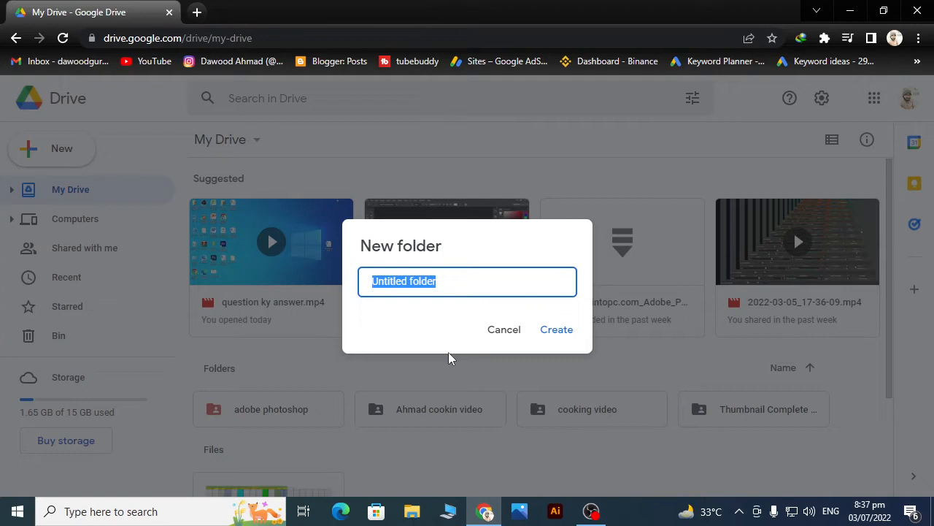
{"action": "type", "text": "google drive linkm"}
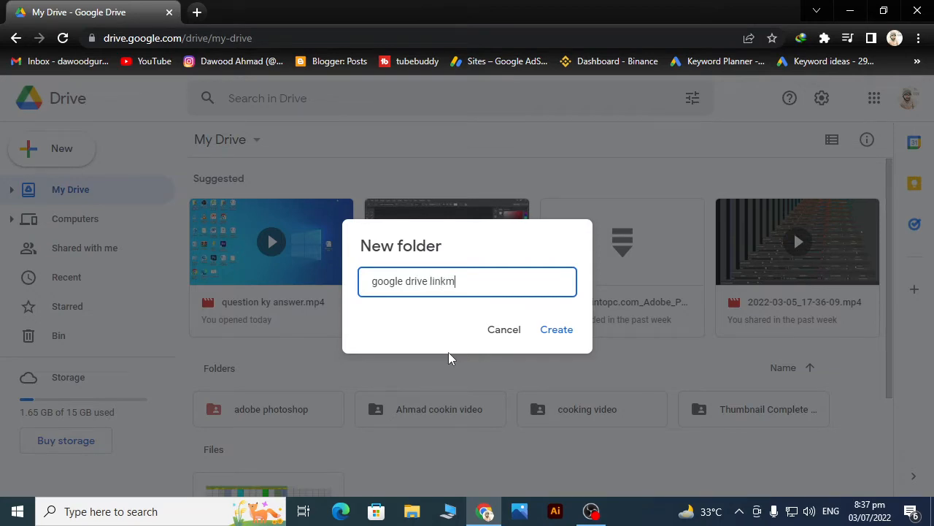
{"action": "key", "text": "BackSpace"}
{"action": "left_click", "coordinate": [548, 333]}
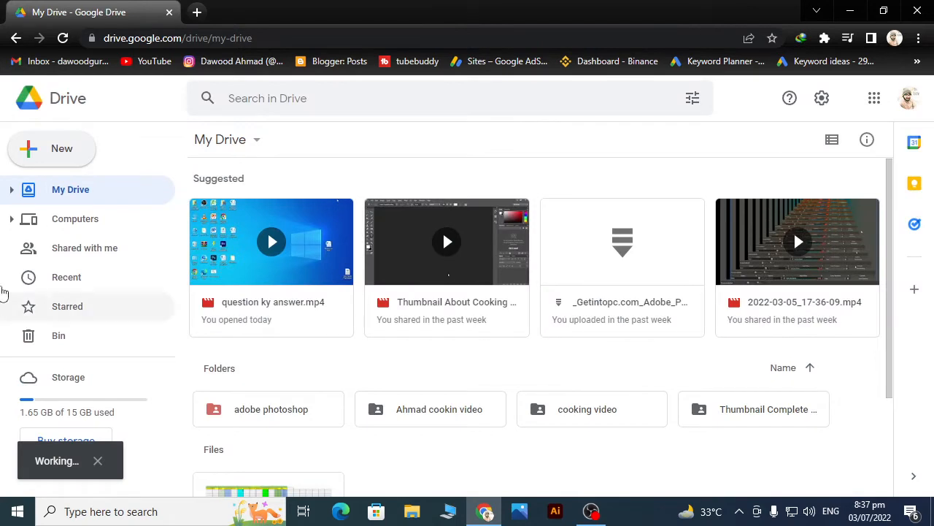
Expand My Drive, look through the contents of each folder, and return to the google drive link folder
{"action": "left_click", "coordinate": [12, 189]}
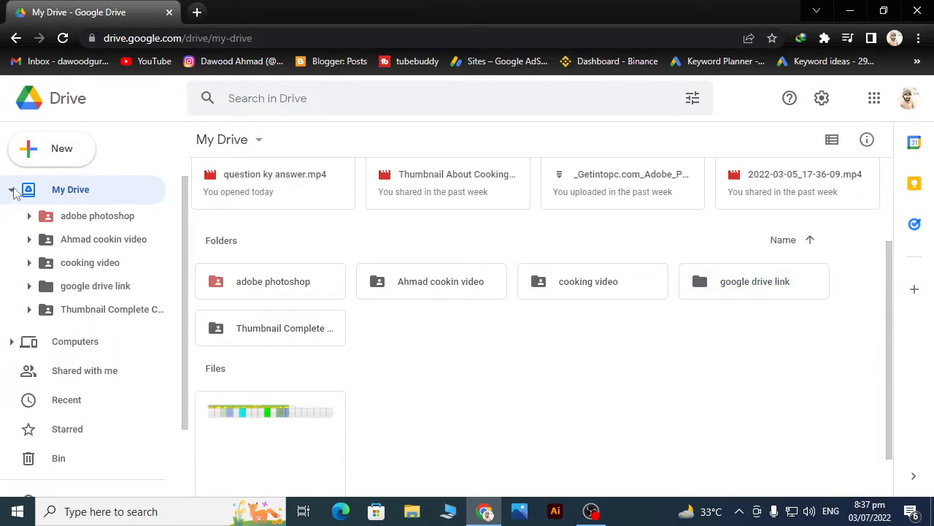
{"action": "left_click", "coordinate": [87, 217]}
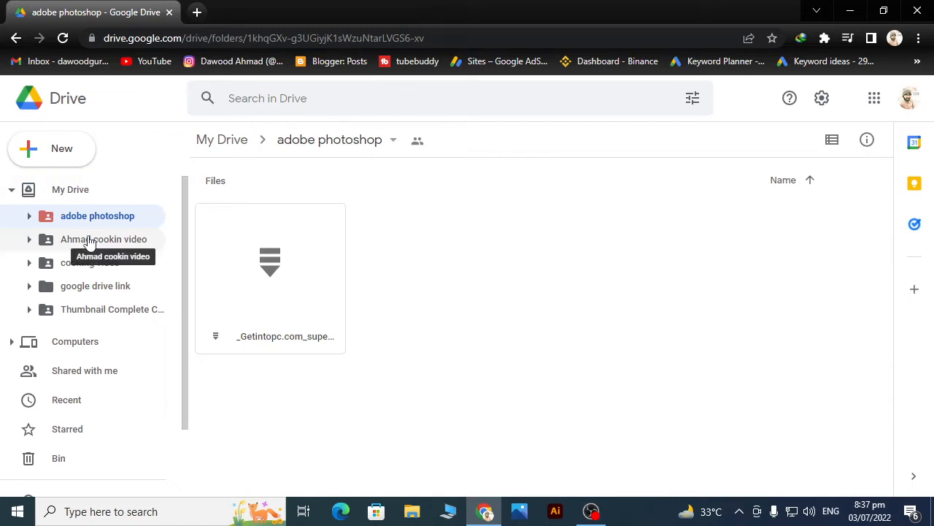
{"action": "left_click", "coordinate": [115, 243]}
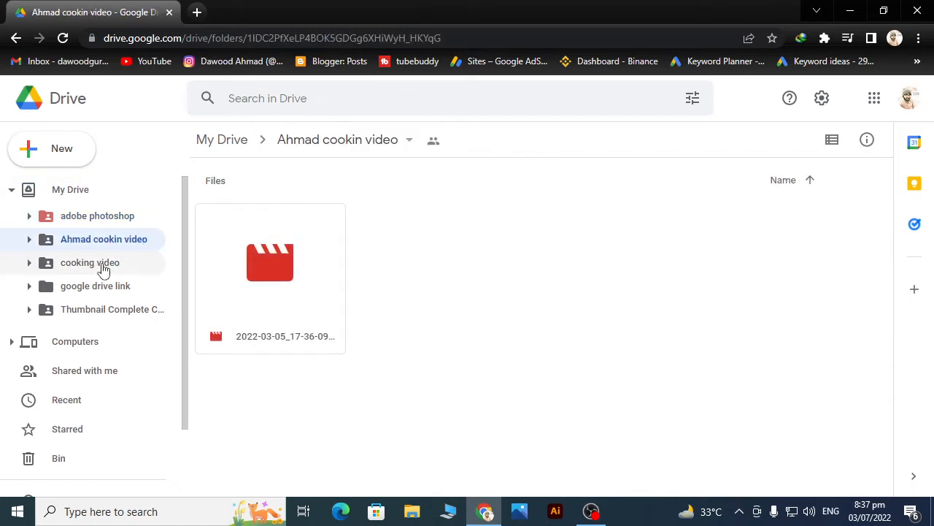
{"action": "left_click", "coordinate": [104, 267]}
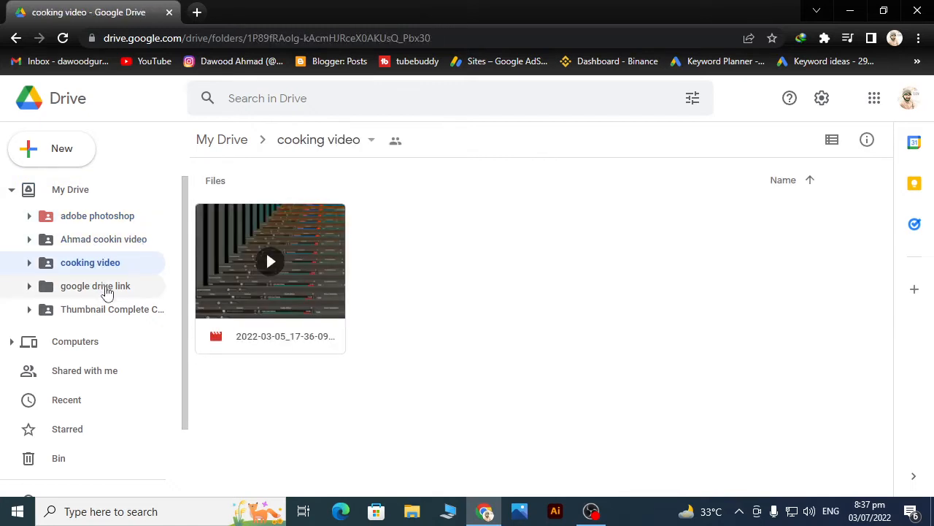
{"action": "left_click", "coordinate": [107, 291]}
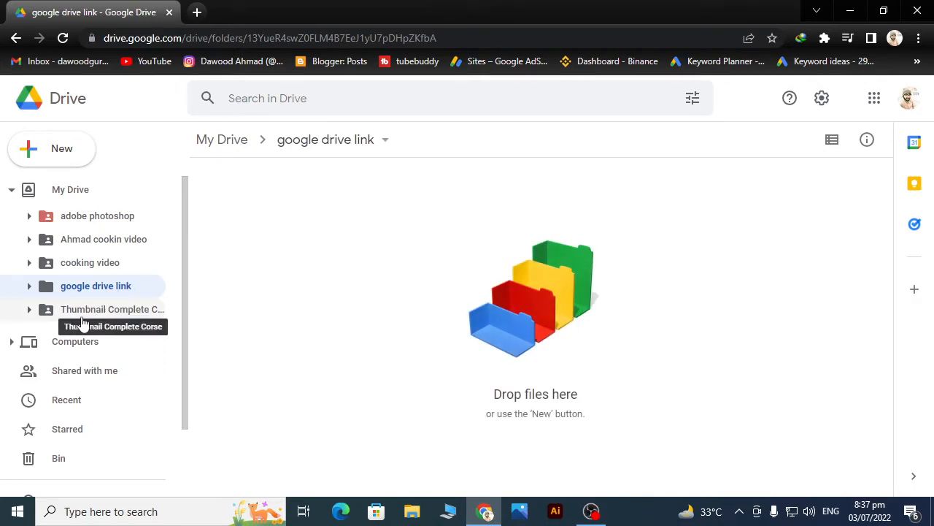
{"action": "left_click", "coordinate": [153, 318]}
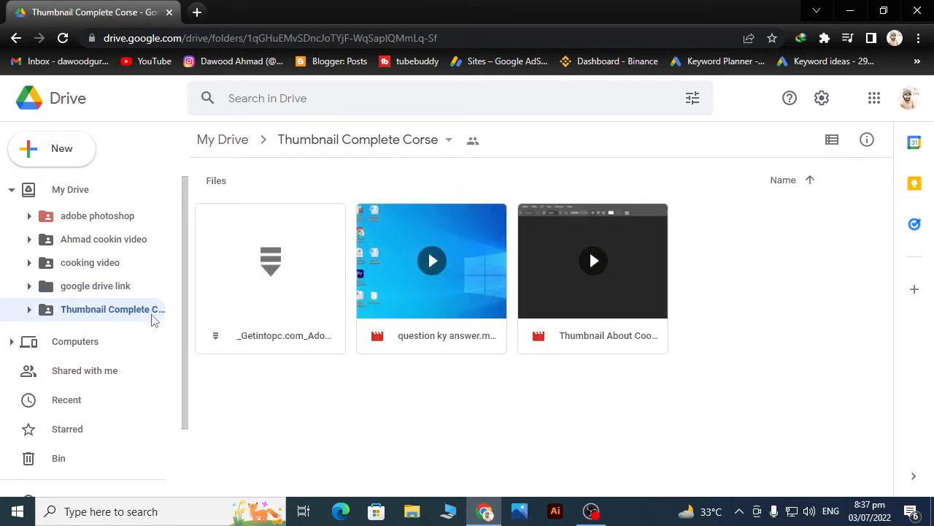
{"action": "left_click", "coordinate": [120, 287]}
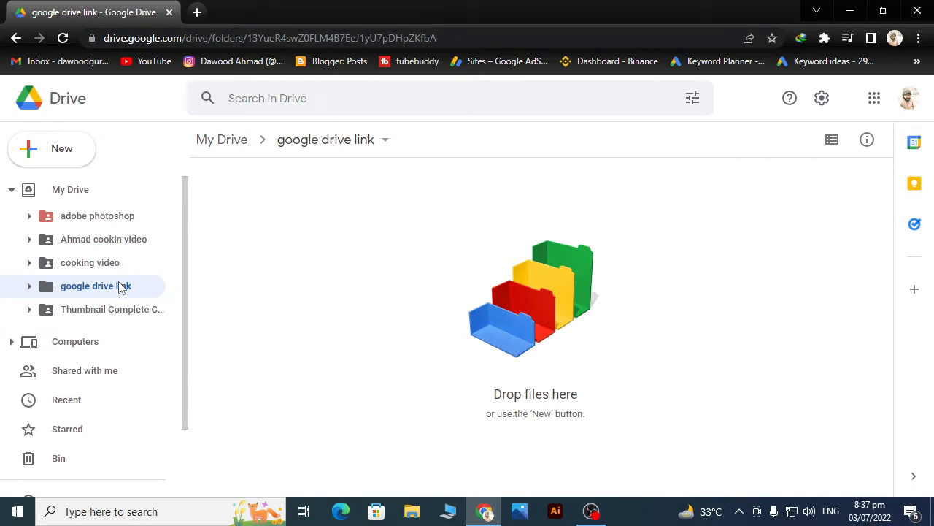
Try uploading the cooking video from the Videos folder into google drive link, and cancel the running upload
{"action": "left_click", "coordinate": [61, 148]}
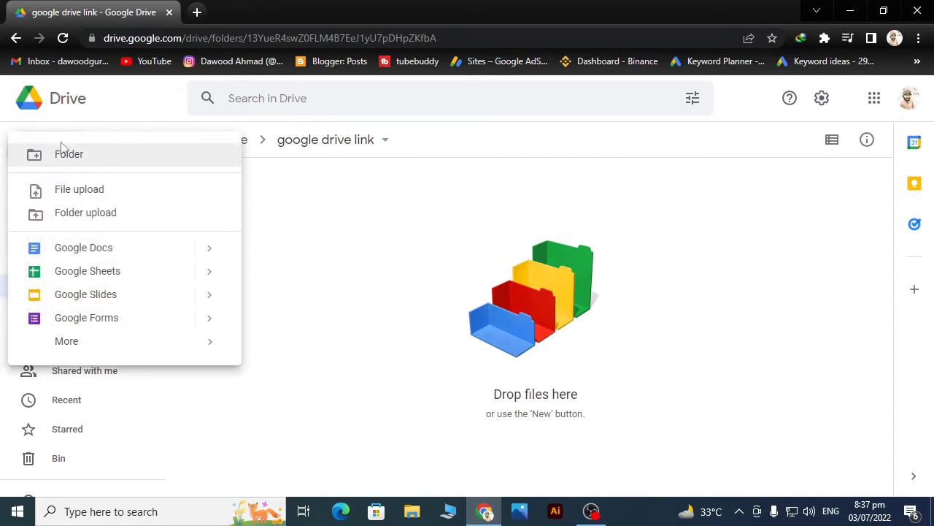
{"action": "left_click", "coordinate": [259, 202]}
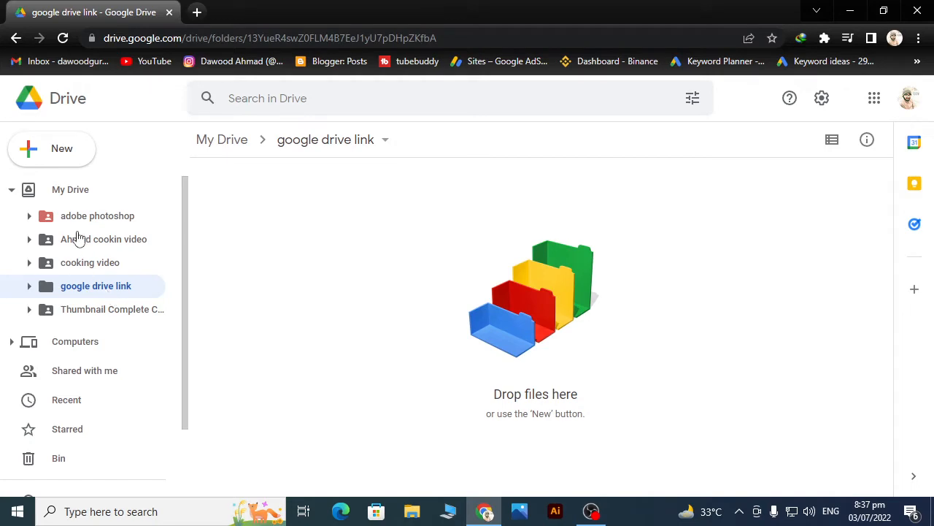
{"action": "left_click", "coordinate": [56, 148]}
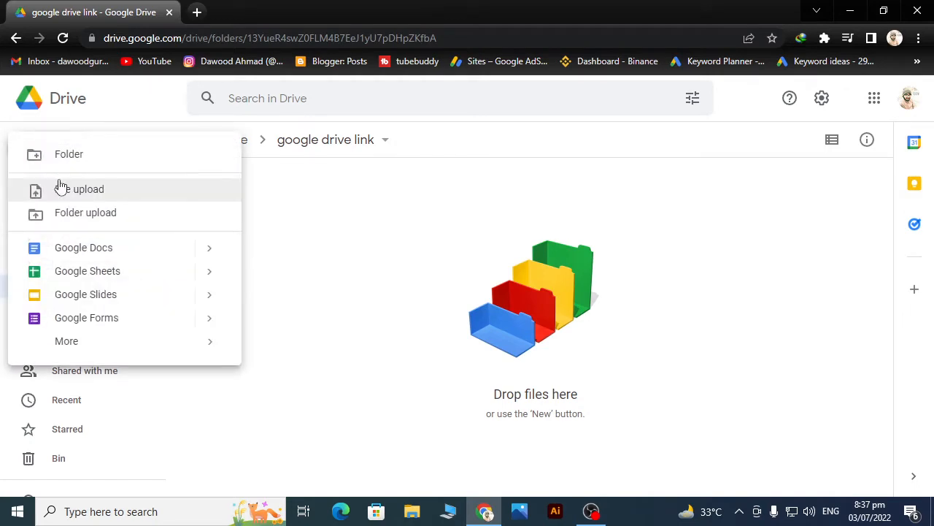
{"action": "left_click", "coordinate": [62, 189]}
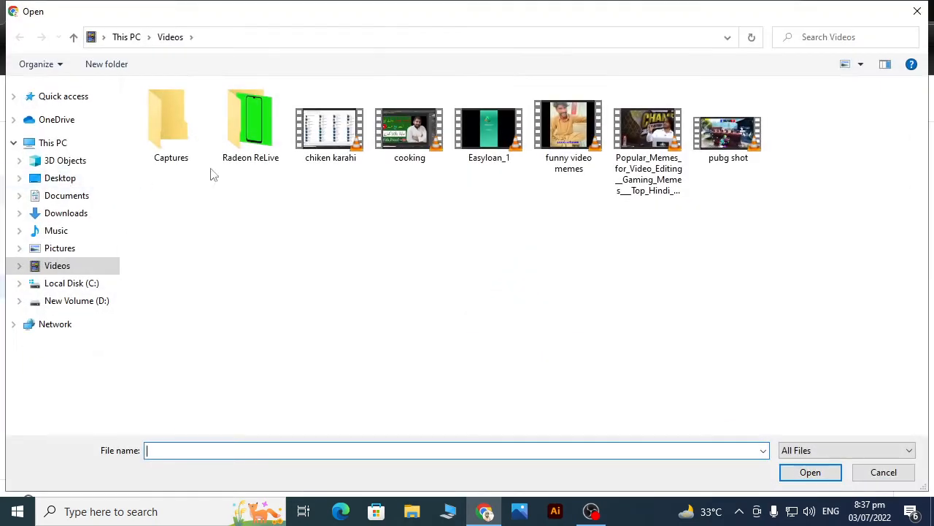
{"action": "left_click", "coordinate": [409, 131]}
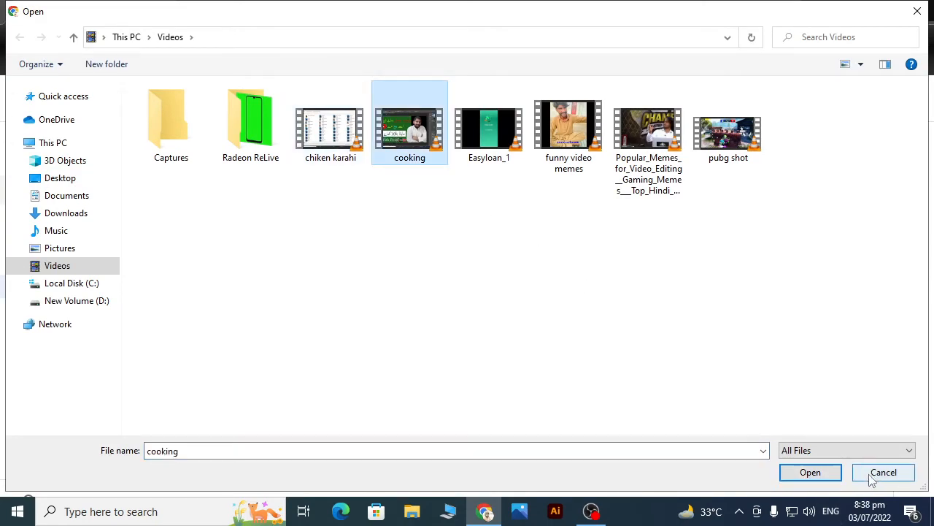
{"action": "left_click", "coordinate": [811, 477]}
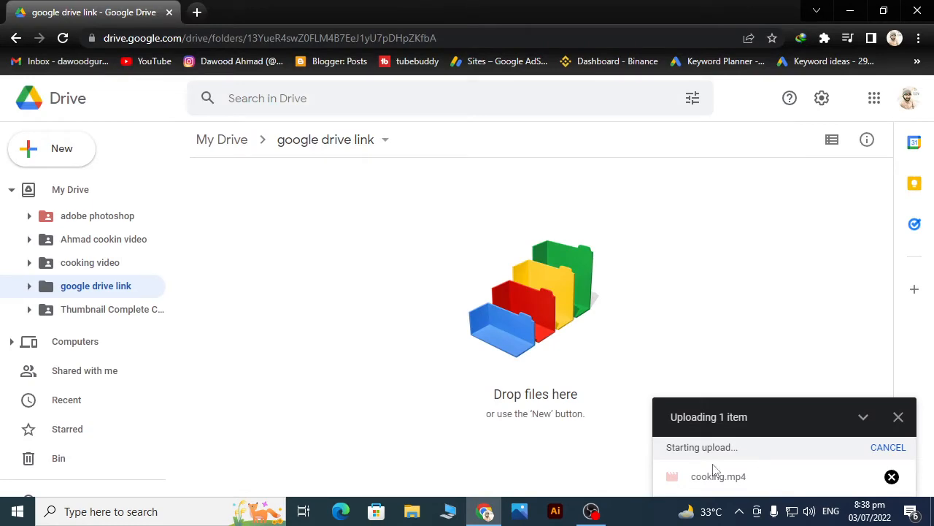
{"action": "left_click", "coordinate": [898, 417]}
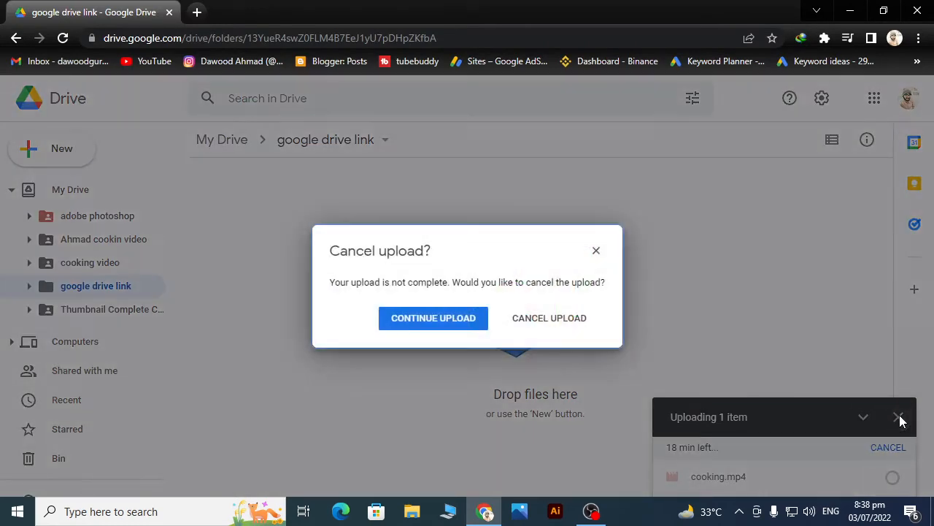
{"action": "left_click", "coordinate": [542, 332]}
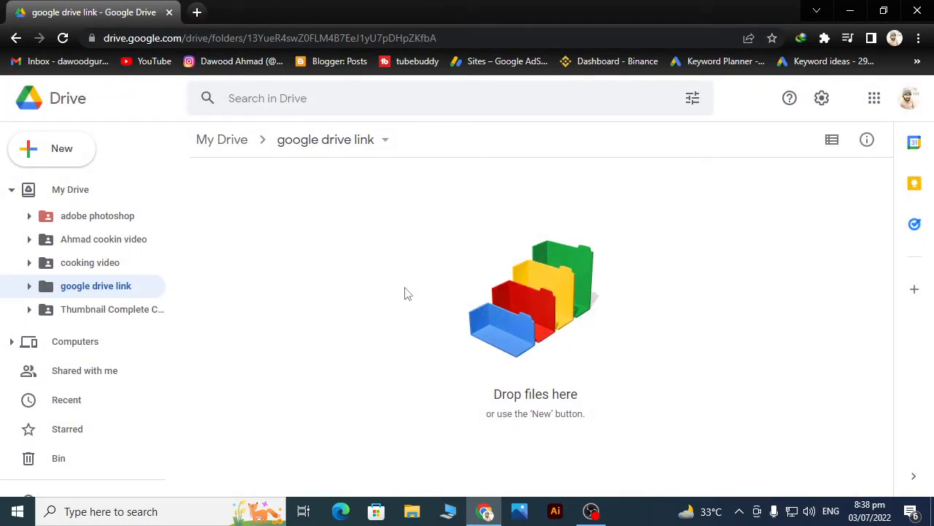
Upload the 7th dvm folder from New Volume (D:) into the google drive link folder
{"action": "left_click", "coordinate": [42, 144]}
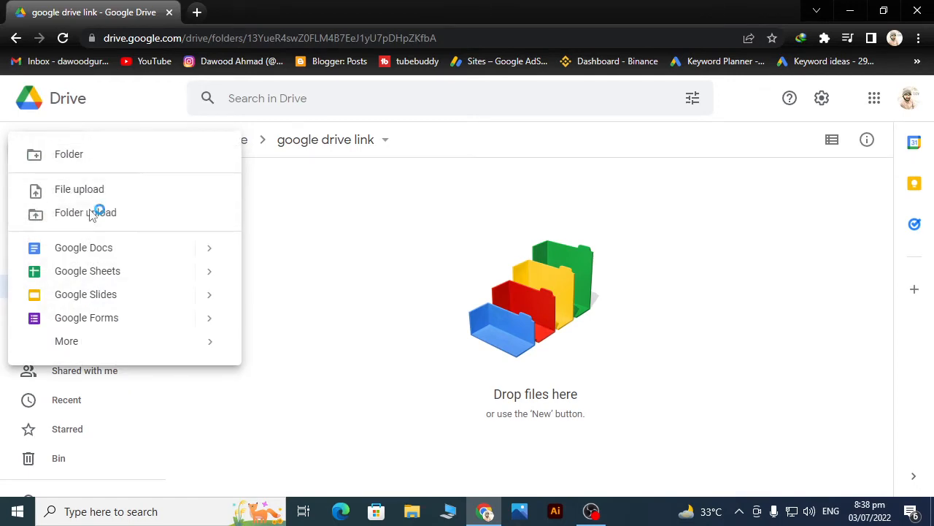
{"action": "left_click", "coordinate": [93, 211]}
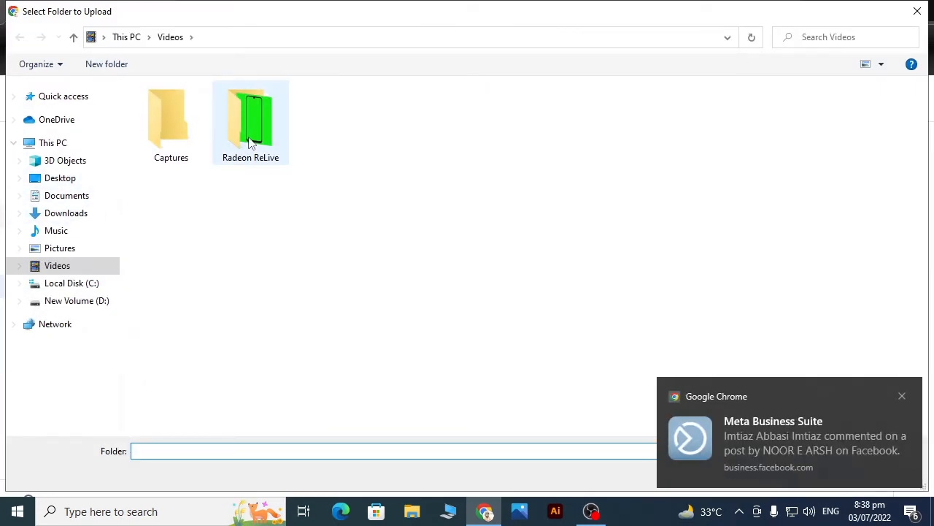
{"action": "left_click", "coordinate": [85, 306]}
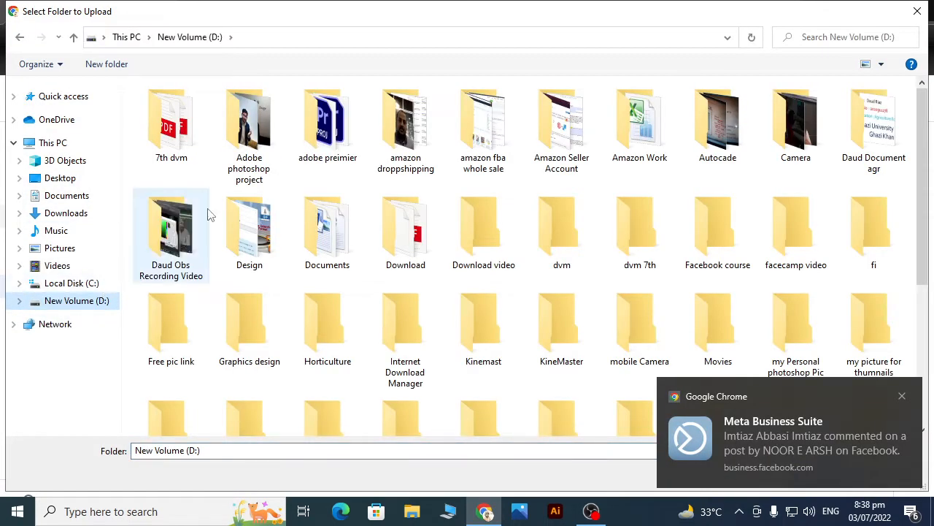
{"action": "left_click", "coordinate": [171, 122]}
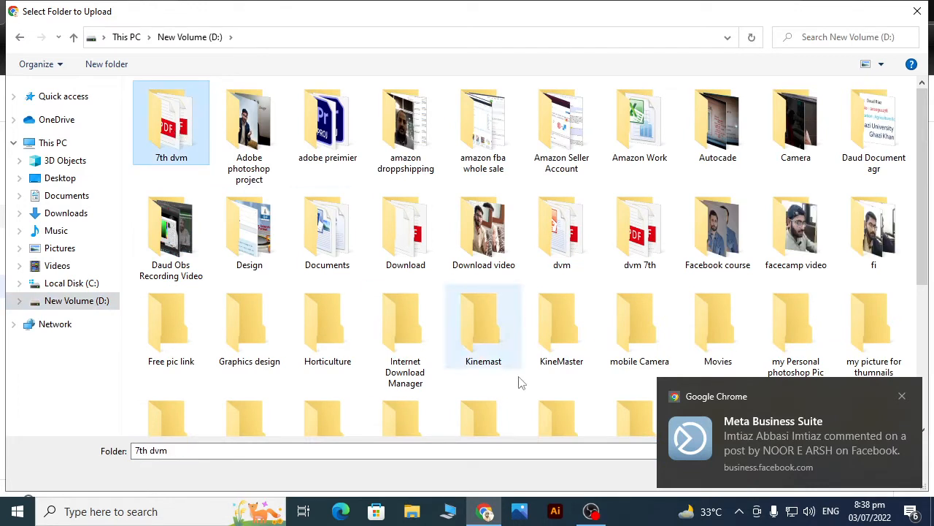
{"action": "left_click", "coordinate": [902, 396]}
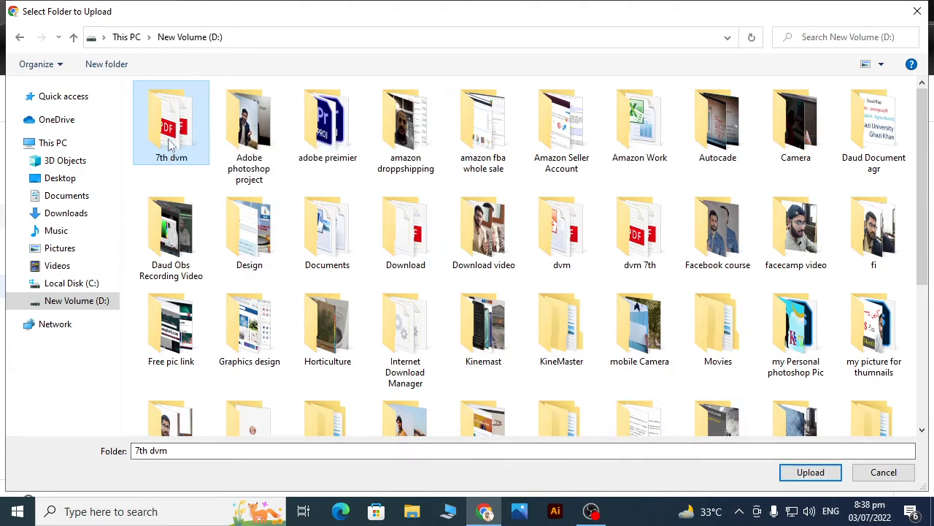
{"action": "left_click", "coordinate": [810, 472]}
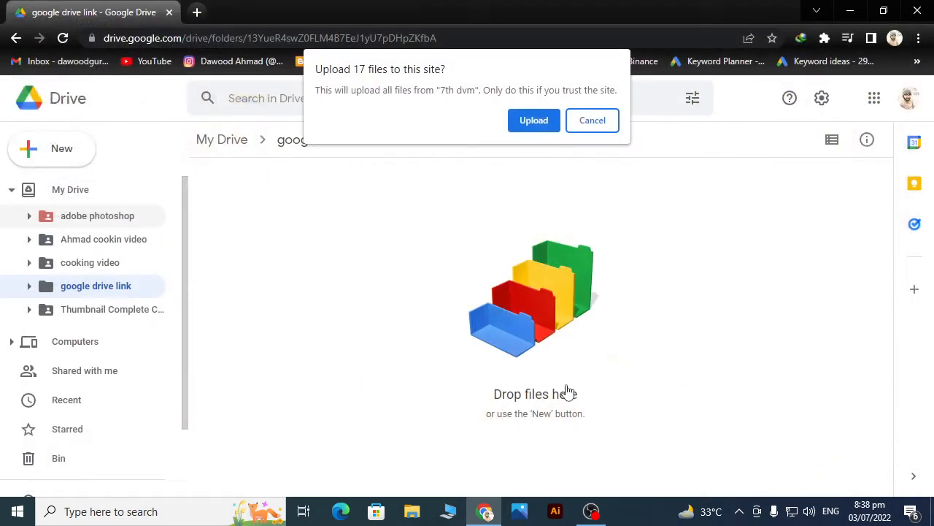
{"action": "left_click", "coordinate": [533, 123]}
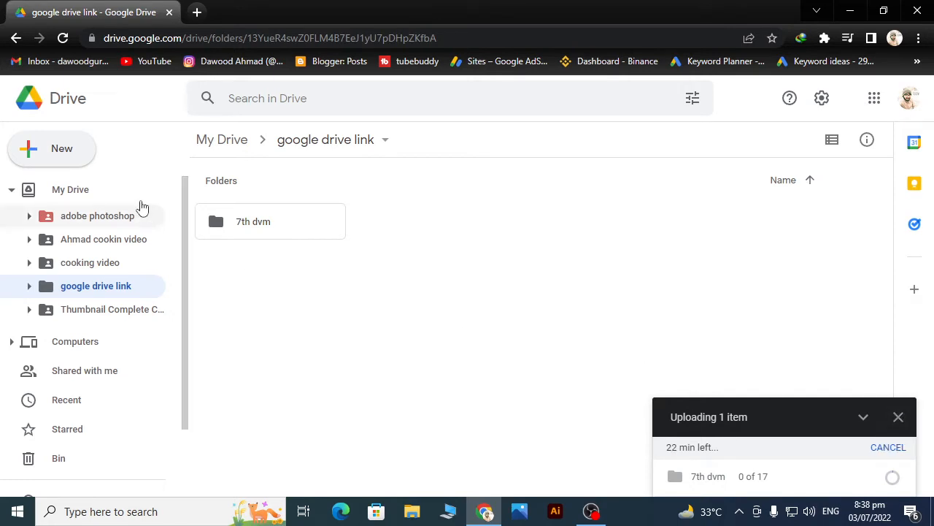
{"action": "left_click", "coordinate": [61, 149]}
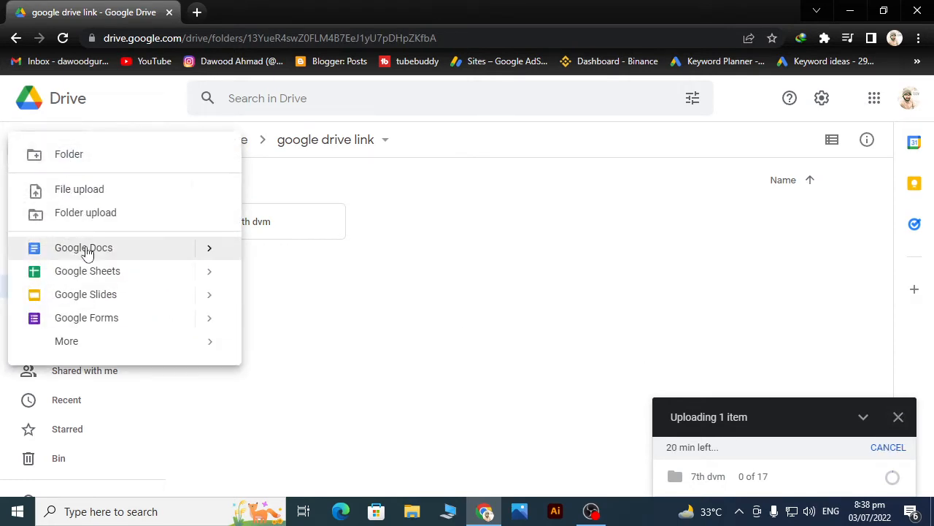
{"action": "mouse_move", "coordinate": [209, 252]}
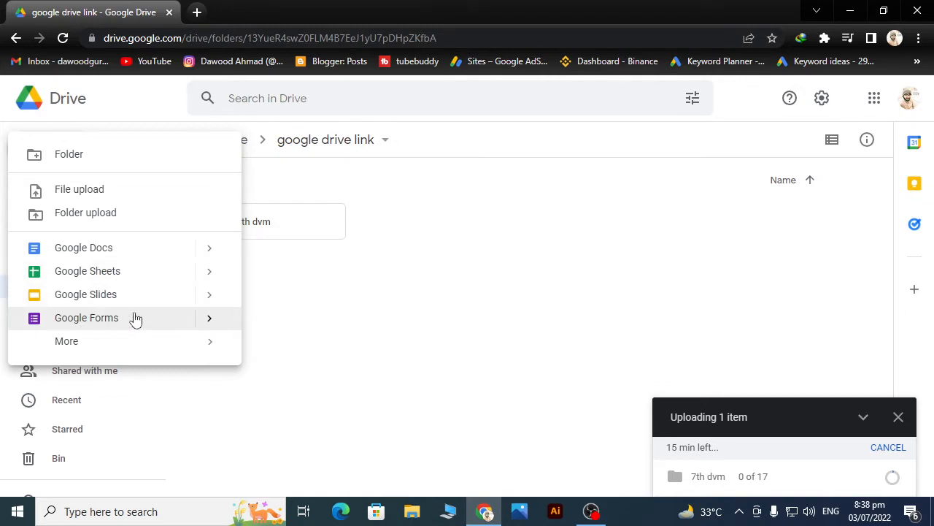
{"action": "left_click", "coordinate": [411, 263]}
Cancel the running upload of the 7th dvm folder
{"action": "left_click", "coordinate": [898, 416]}
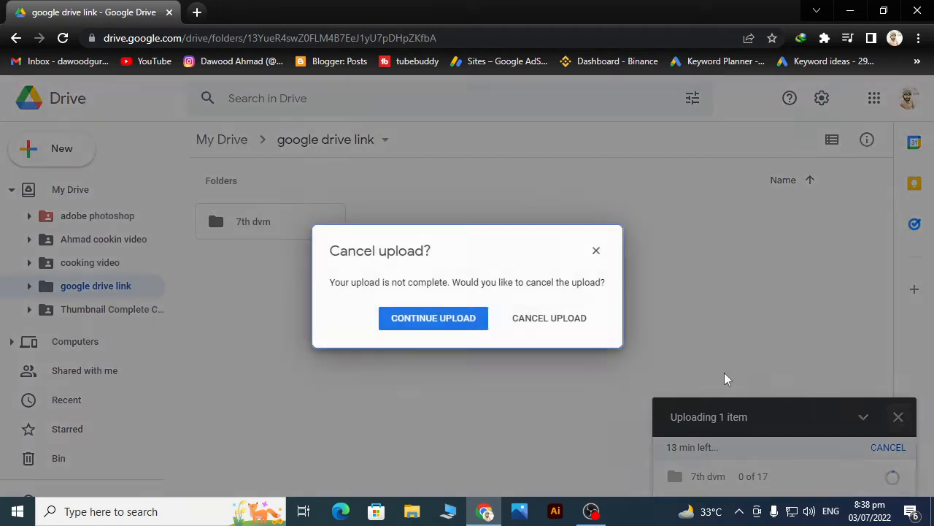
{"action": "left_click", "coordinate": [546, 322]}
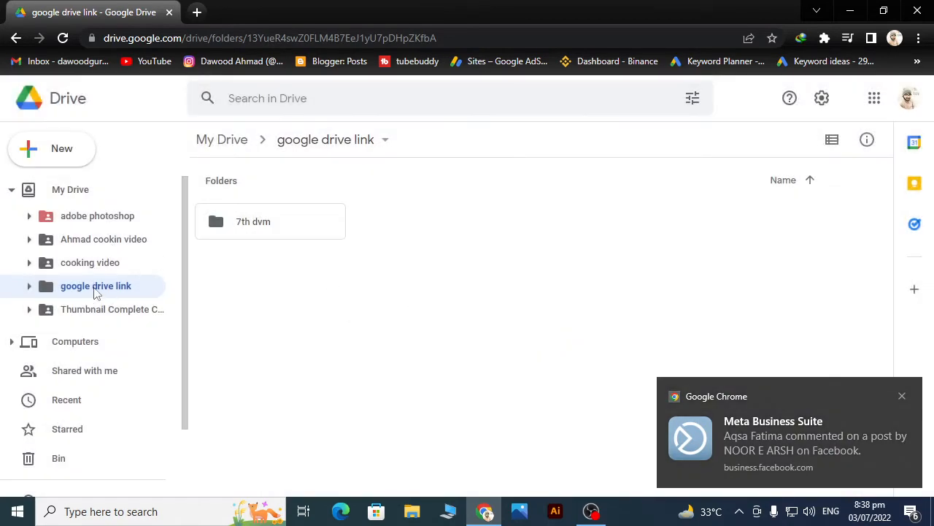
Open the Thumbnail Complete Corse folder and bring up its link-sharing settings
{"action": "left_click_drag", "start_coordinate": [94, 314], "coordinate": [100, 323]}
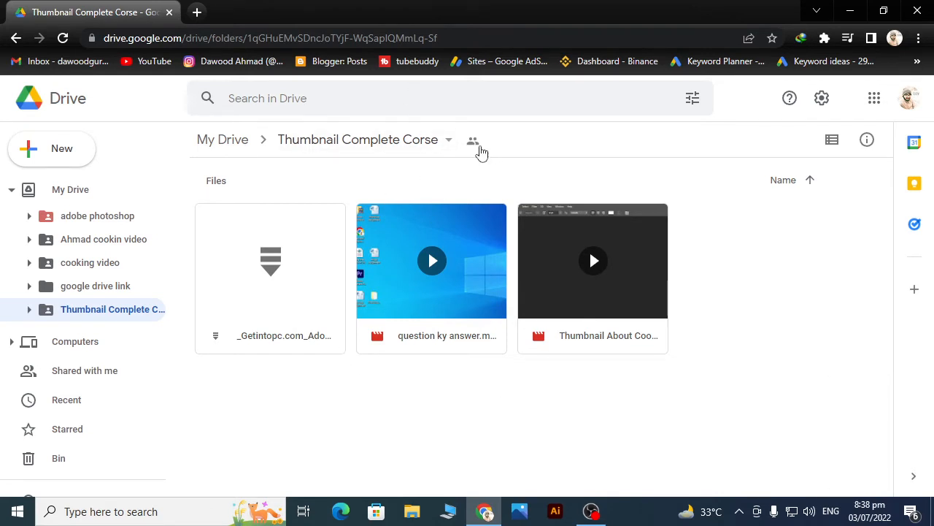
{"action": "left_click", "coordinate": [442, 140]}
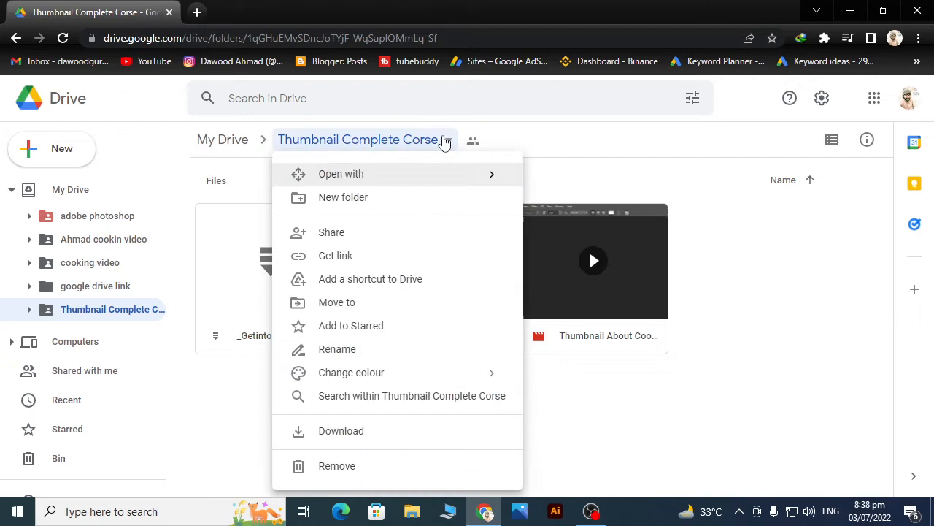
{"action": "left_click", "coordinate": [348, 260]}
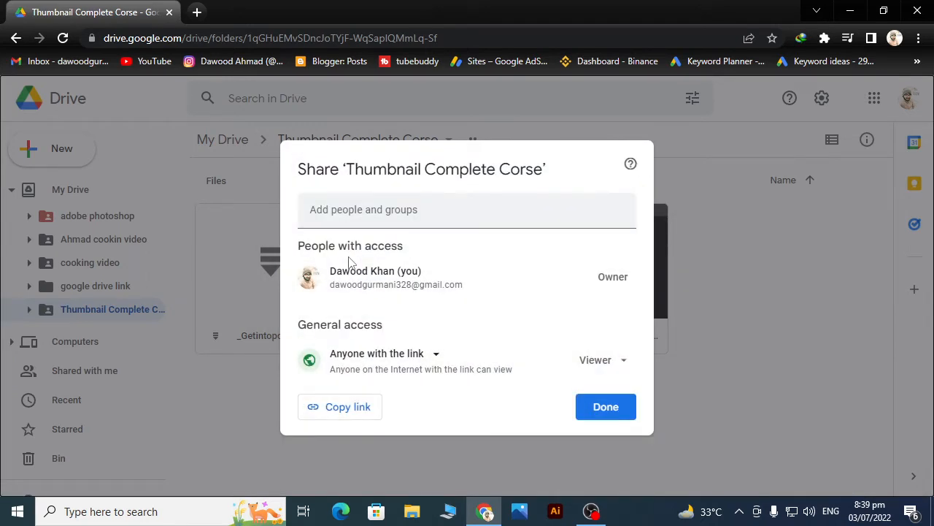
Switch the folder's general access to Restricted and back to Anyone with the link
{"action": "left_click", "coordinate": [424, 357]}
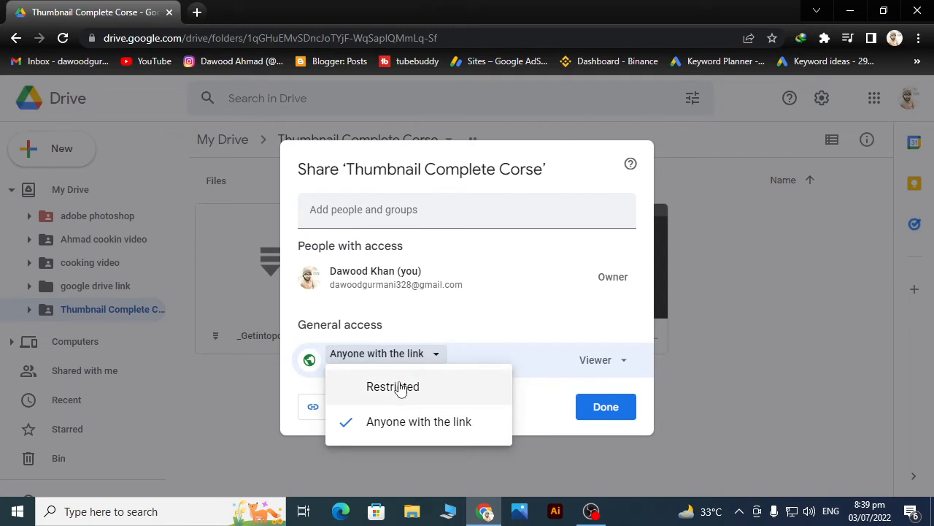
{"action": "left_click", "coordinate": [400, 387]}
{"action": "left_click", "coordinate": [388, 356]}
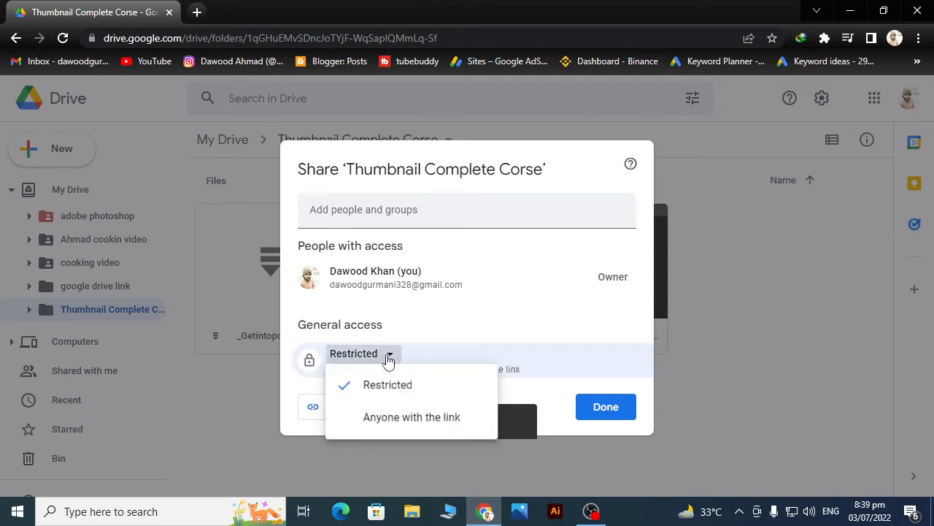
{"action": "left_click", "coordinate": [407, 425]}
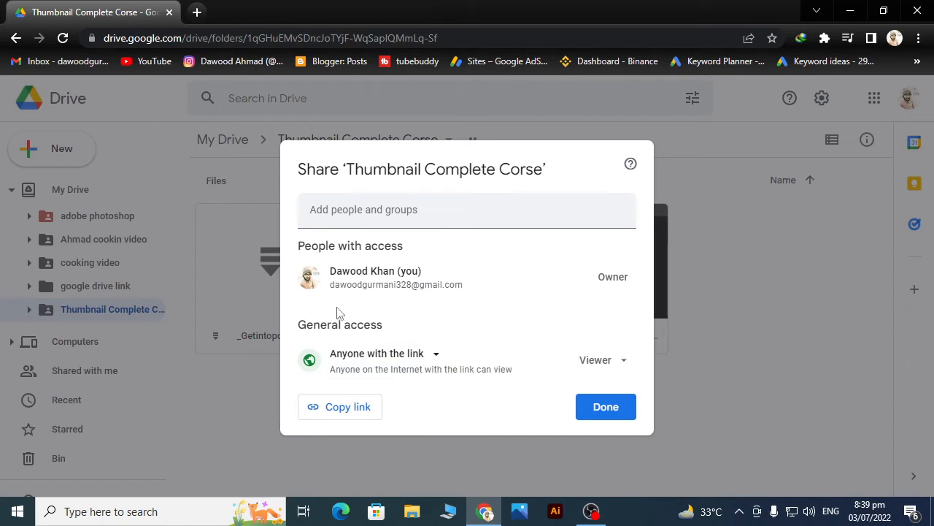
Set the folder's general access to Restricted, check the suggestions for adding people, and close the sharing settings
{"action": "left_click", "coordinate": [430, 355]}
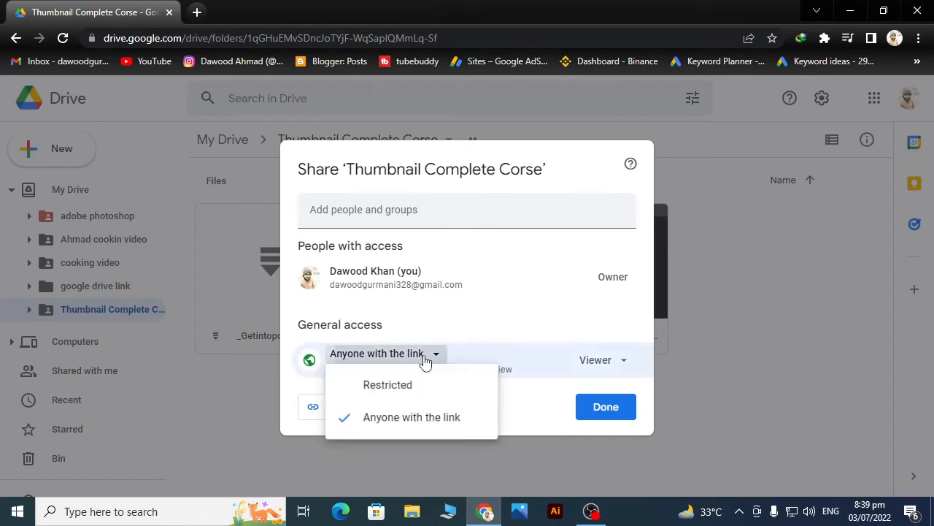
{"action": "left_click", "coordinate": [391, 385]}
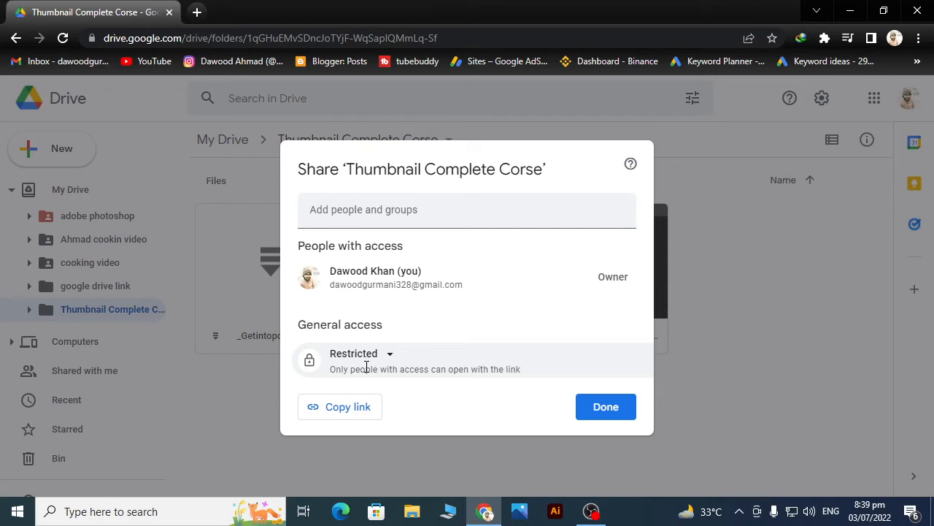
{"action": "left_click", "coordinate": [381, 211]}
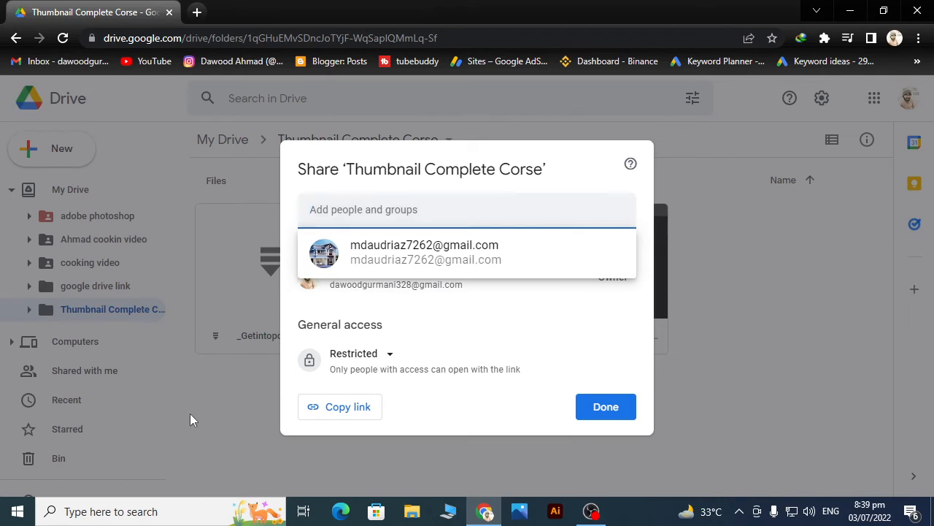
{"action": "left_click", "coordinate": [212, 409]}
Set the Thumbnail Complete Corse folder's general access to Anyone with the link and copy its sharing link
{"action": "left_click", "coordinate": [385, 139]}
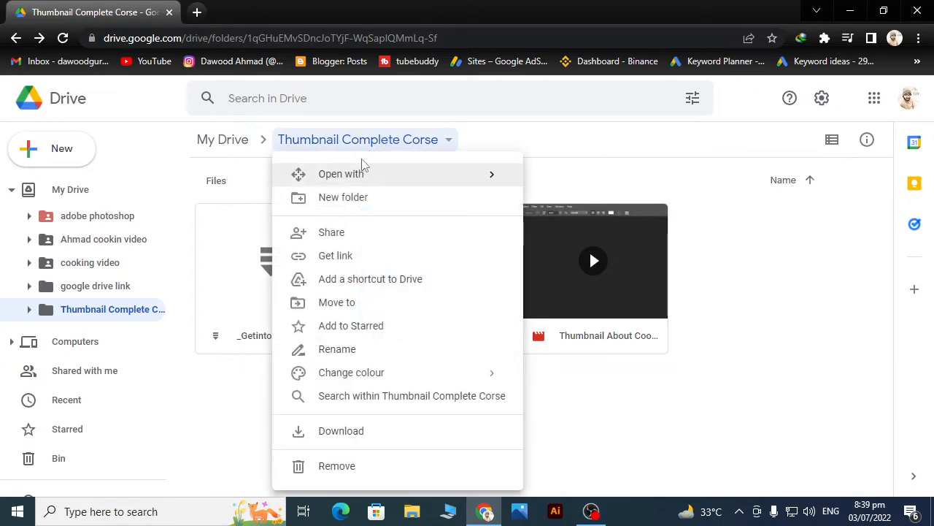
{"action": "left_click", "coordinate": [319, 256]}
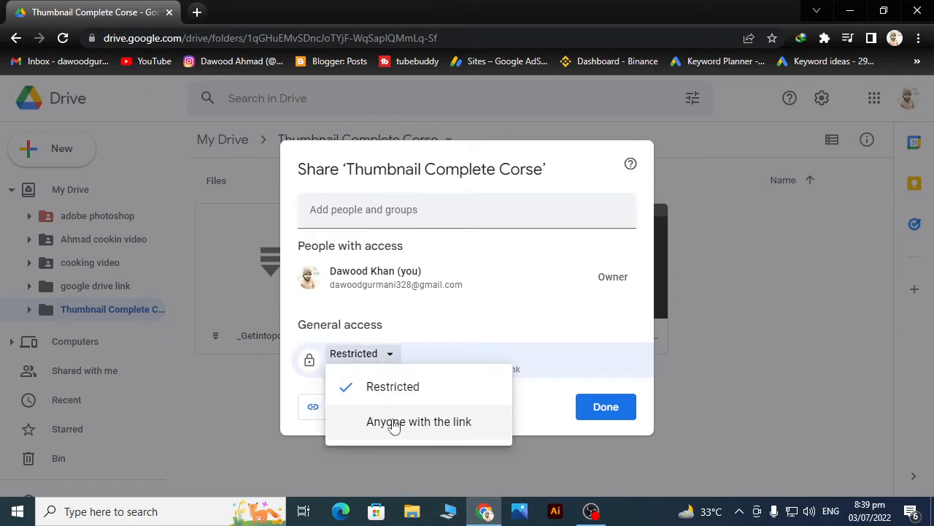
{"action": "left_click", "coordinate": [394, 425]}
{"action": "left_click", "coordinate": [352, 408]}
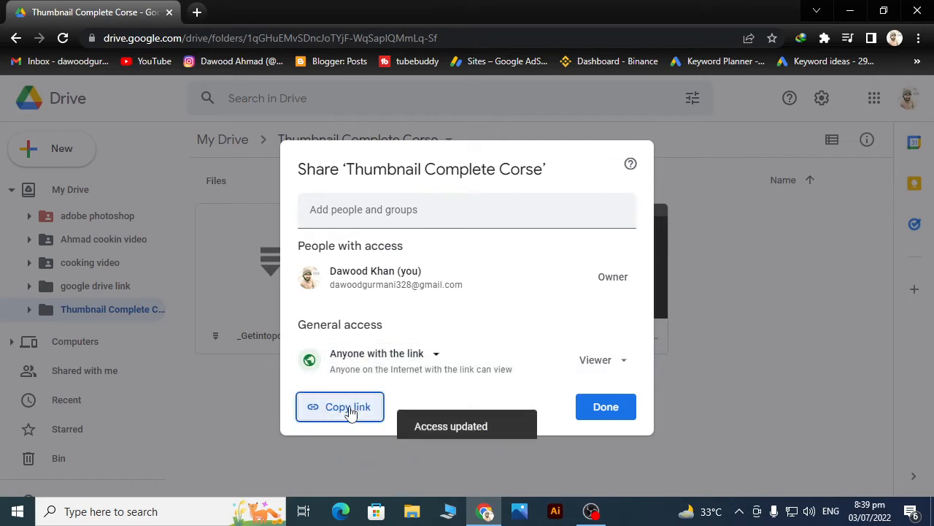
Search Google for whatsapp in a new browser tab and open WhatsApp Web
{"action": "left_click", "coordinate": [195, 12]}
{"action": "left_click", "coordinate": [404, 302]}
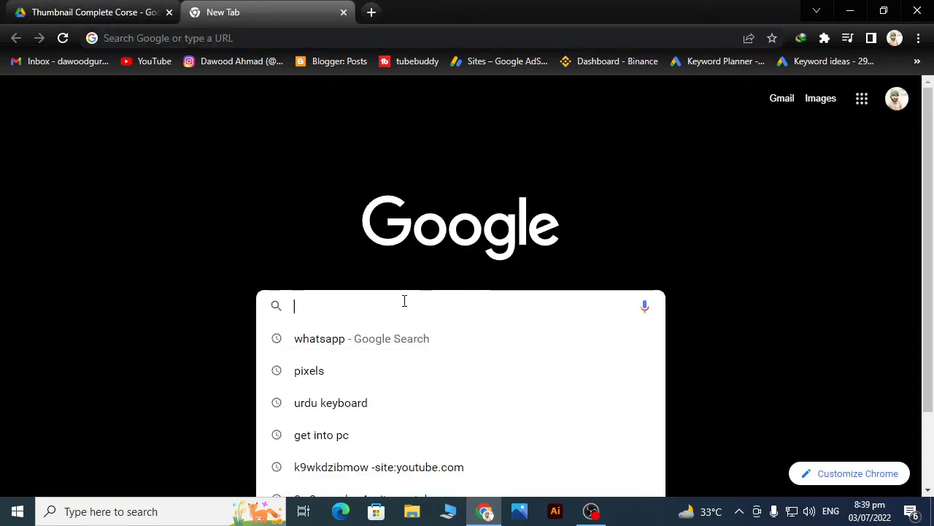
{"action": "left_click", "coordinate": [344, 351]}
{"action": "left_click", "coordinate": [167, 318]}
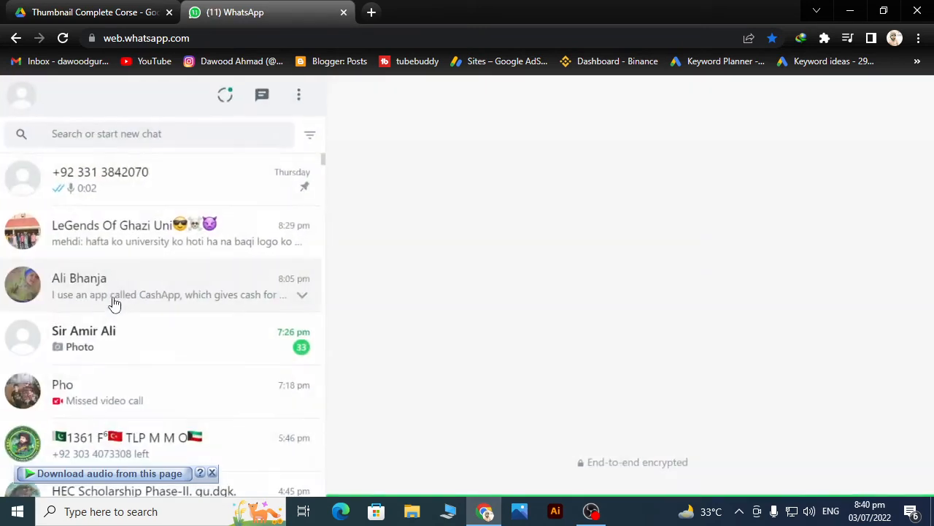
Find the contact's chat by name and open the Google Drive folder link sent in it
{"action": "left_click", "coordinate": [138, 139]}
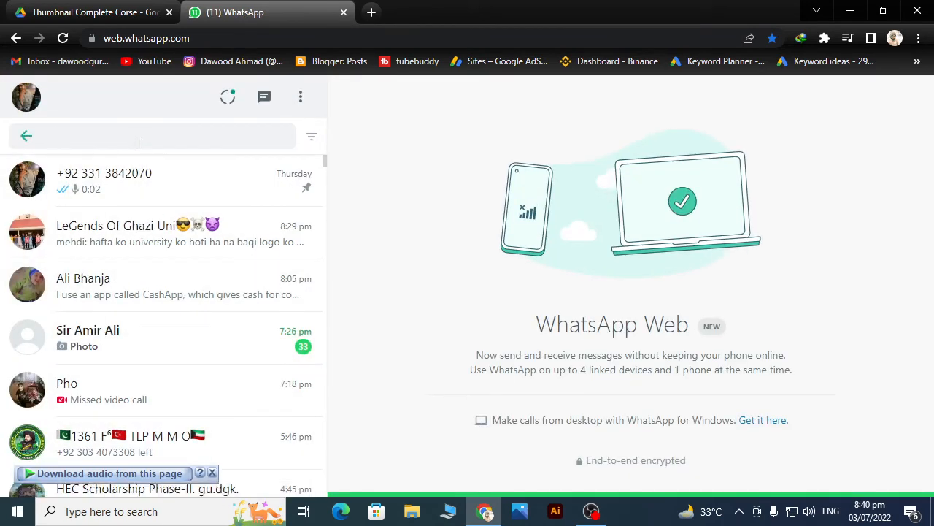
{"action": "type", "text": "daud"}
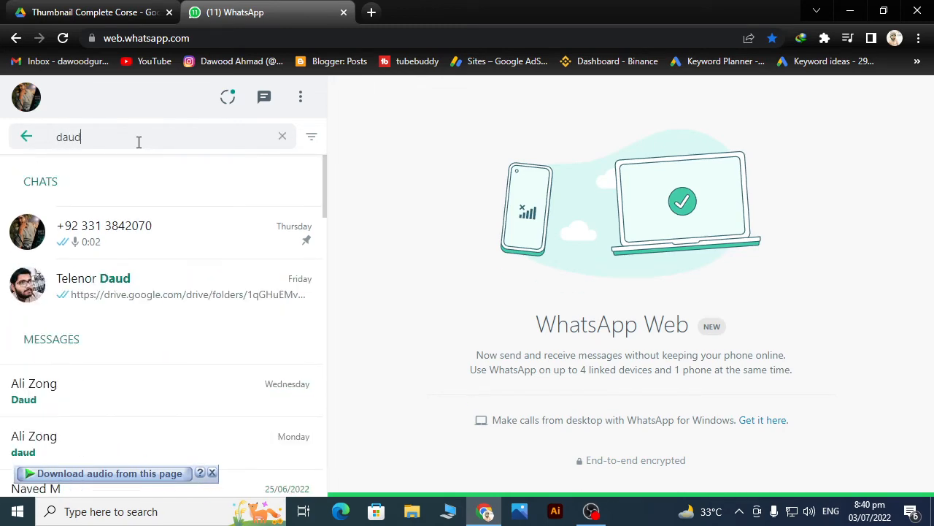
{"action": "left_click", "coordinate": [136, 288]}
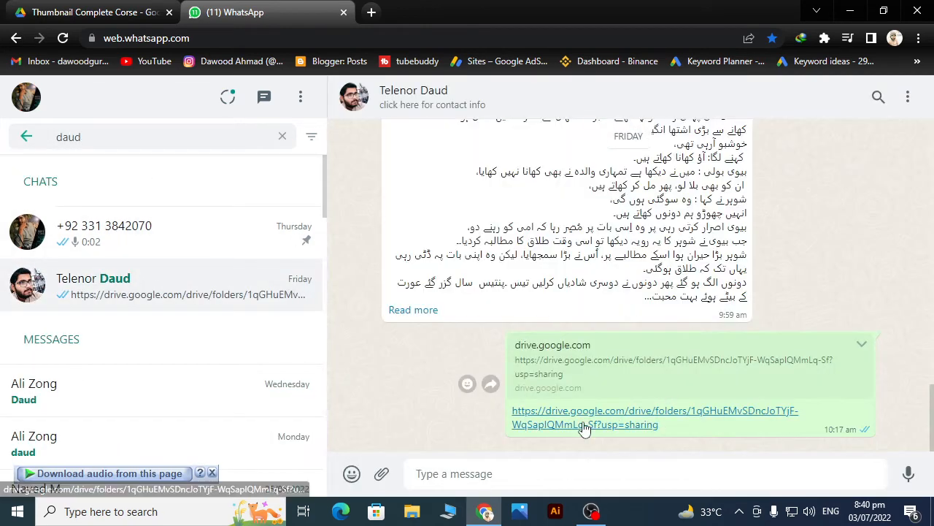
{"action": "left_click", "coordinate": [584, 424]}
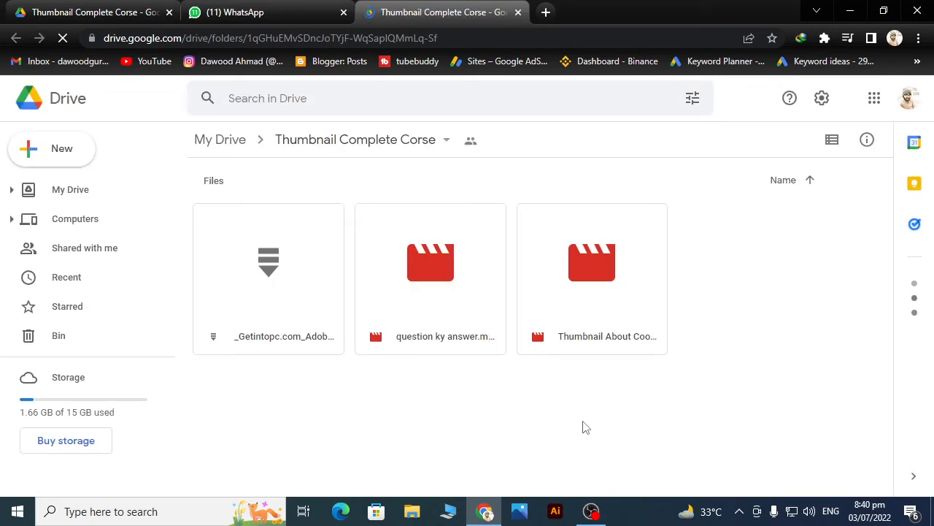
Return to the original Thumbnail Complete Corse tab in Google Drive and close the sharing settings
{"action": "left_click_drag", "start_coordinate": [257, 402], "coordinate": [368, 420]}
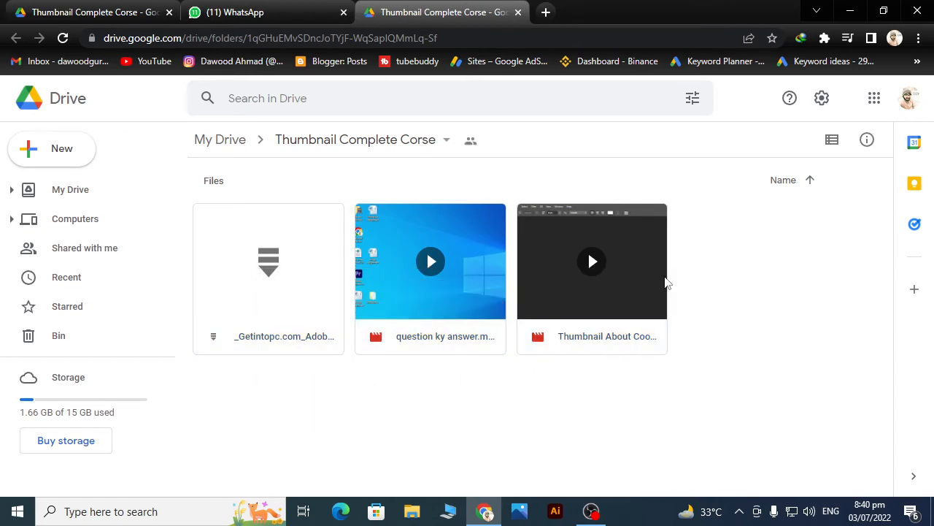
{"action": "left_click", "coordinate": [65, 12]}
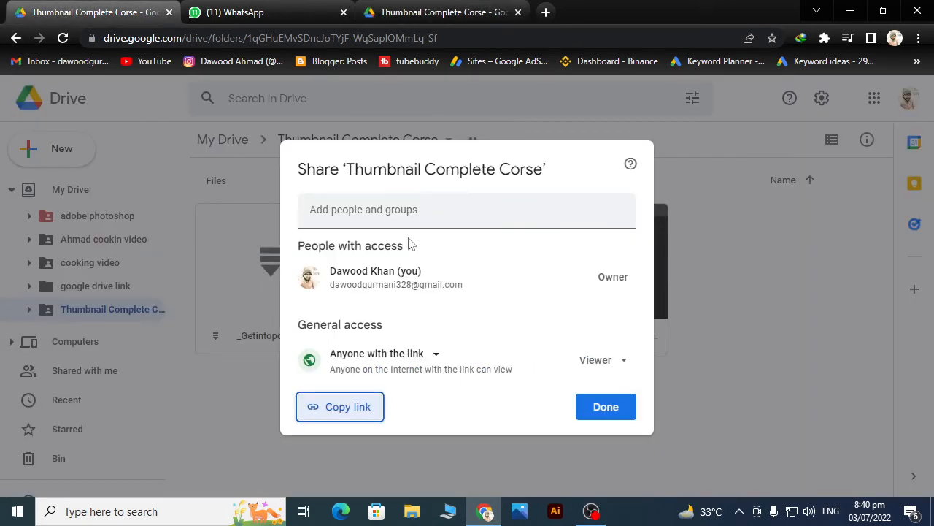
{"action": "left_click", "coordinate": [627, 409]}
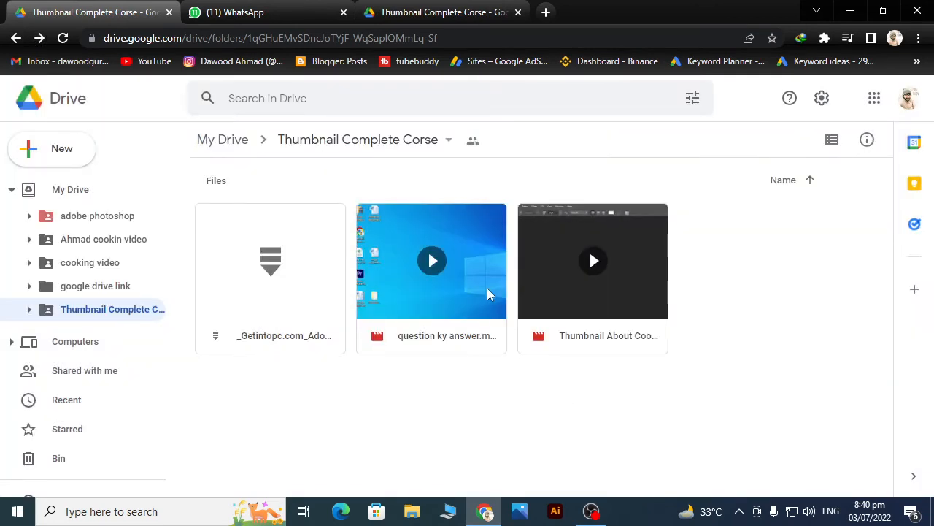
{"action": "left_click", "coordinate": [486, 289]}
{"action": "right_click", "coordinate": [485, 289]}
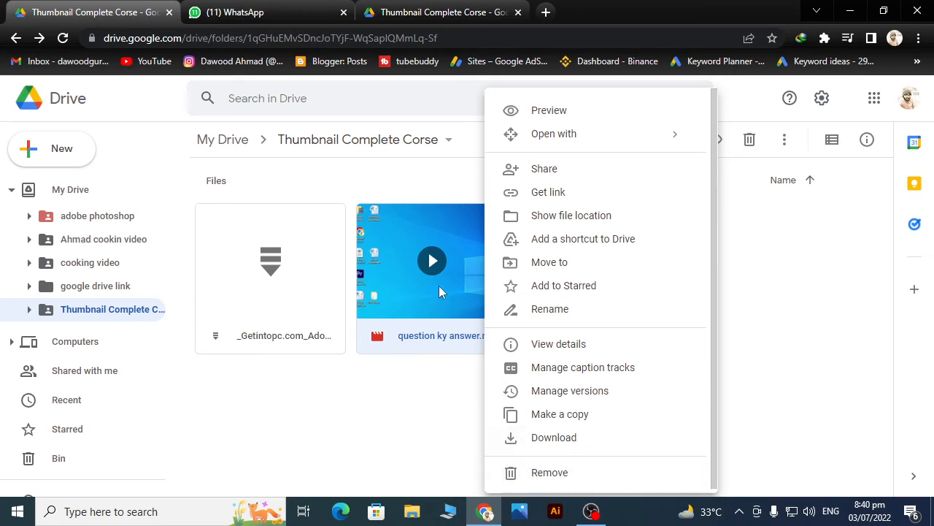
{"action": "left_click", "coordinate": [406, 405]}
Switch to WhatsApp Web and open the shared Drive folder link from the chat again
{"action": "left_click", "coordinate": [422, 5]}
{"action": "left_click", "coordinate": [251, 13]}
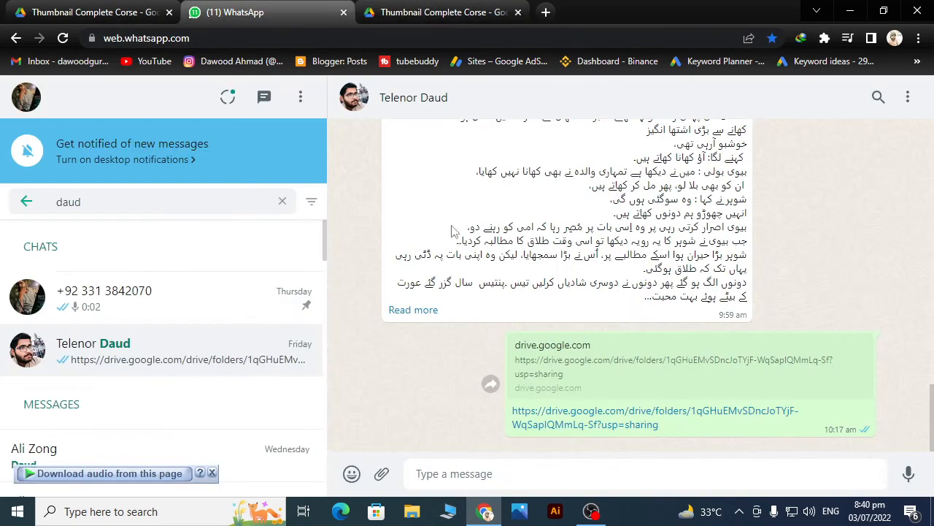
{"action": "left_click", "coordinate": [594, 424]}
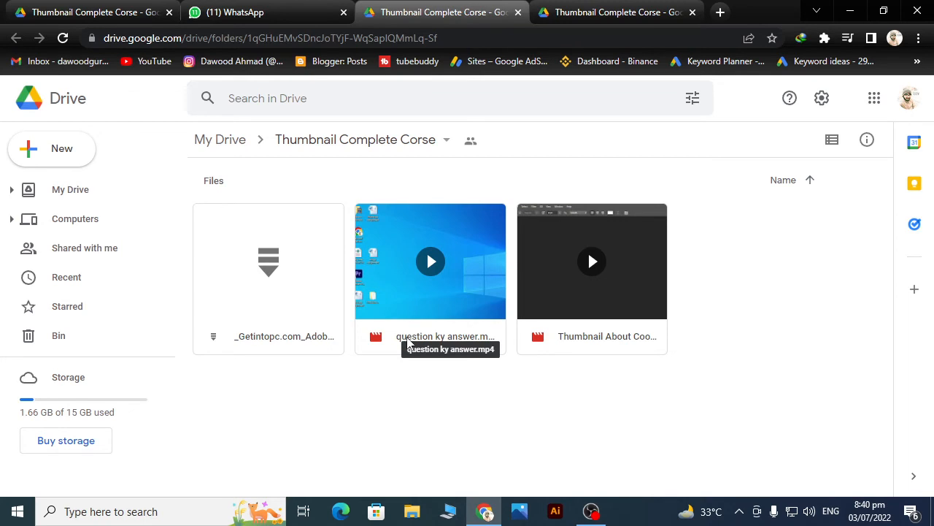
Return to the original Drive tab and look through the folder's actions and the options for creating or uploading items
{"action": "left_click", "coordinate": [69, 7]}
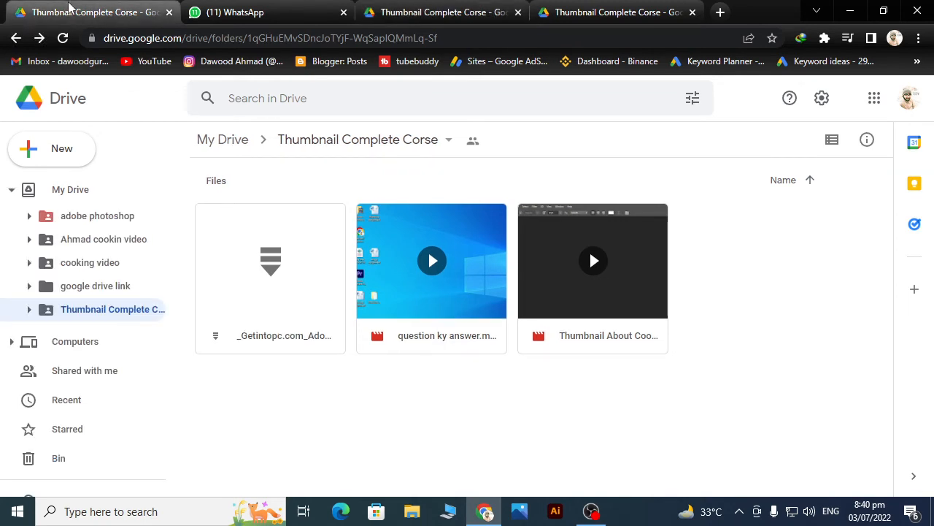
{"action": "left_click", "coordinate": [430, 141]}
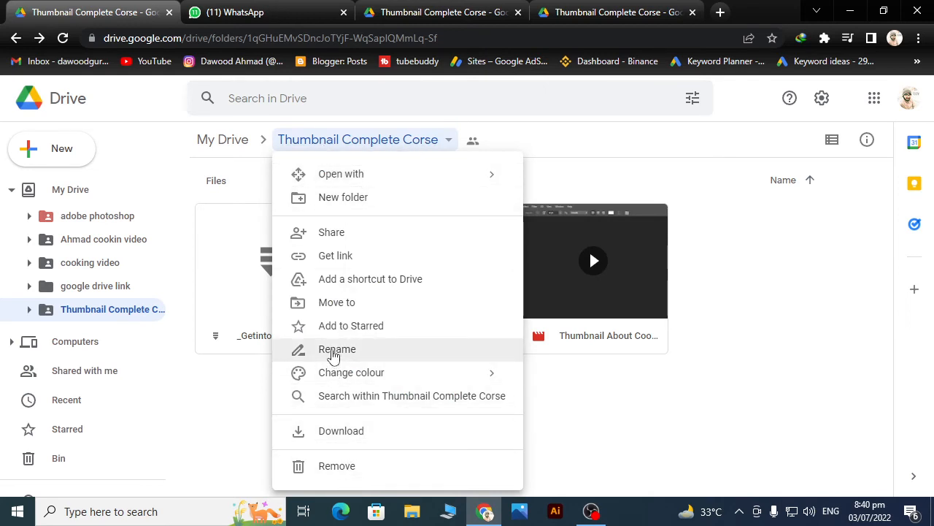
{"action": "left_click", "coordinate": [224, 392]}
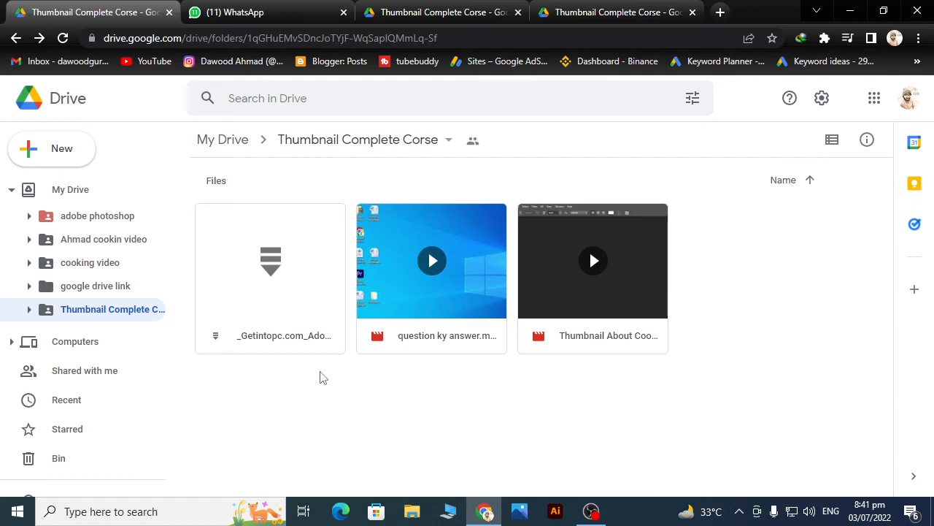
{"action": "left_click", "coordinate": [77, 160]}
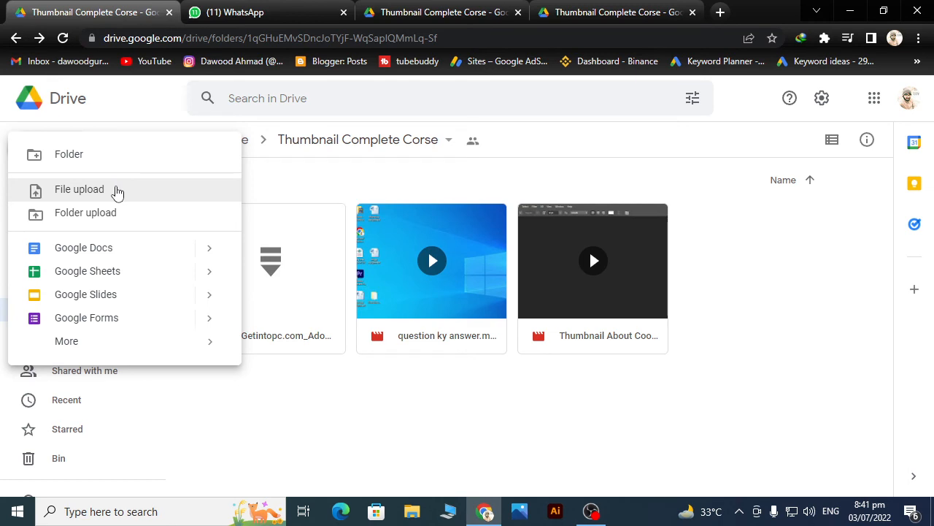
{"action": "left_click", "coordinate": [647, 431]}
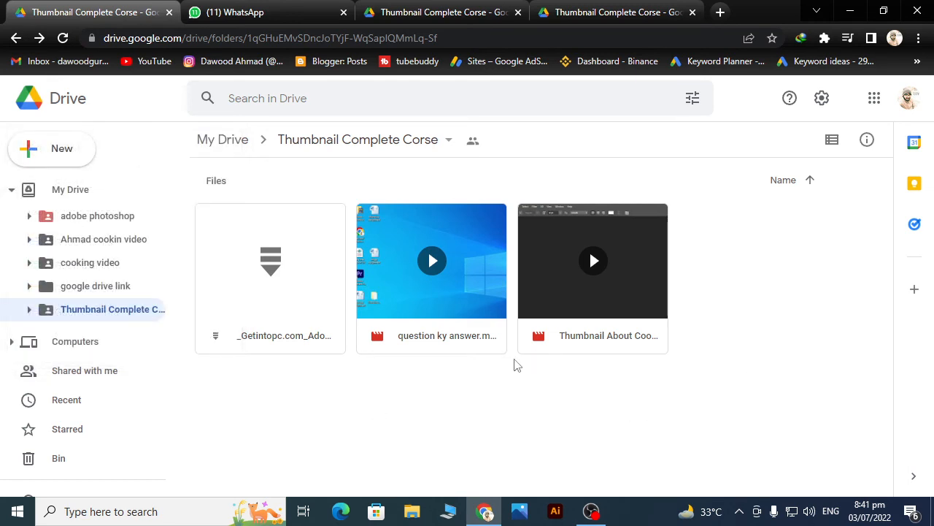
Copy the sharing link of the Thumbnail Complete Corse folder and close the sharing settings
{"action": "left_click", "coordinate": [416, 140]}
{"action": "left_click", "coordinate": [348, 259]}
{"action": "left_click", "coordinate": [357, 407]}
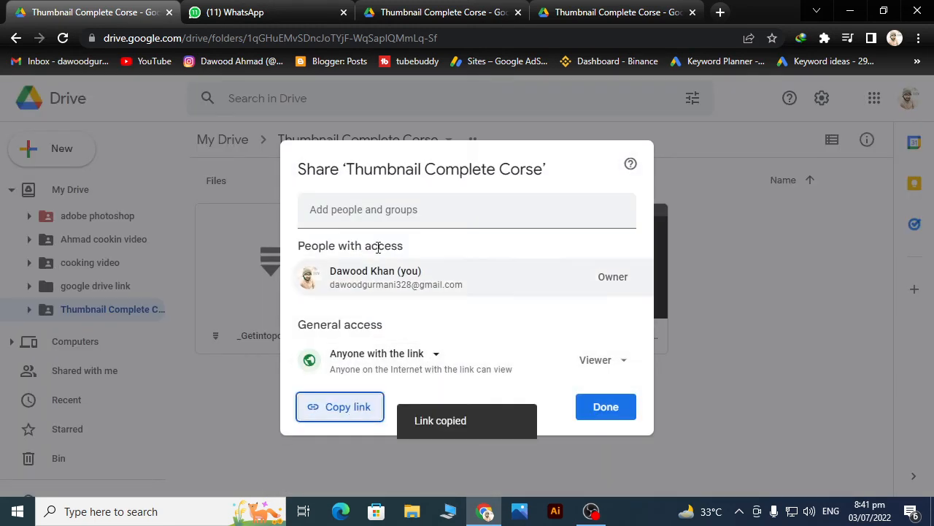
{"action": "left_click", "coordinate": [785, 206]}
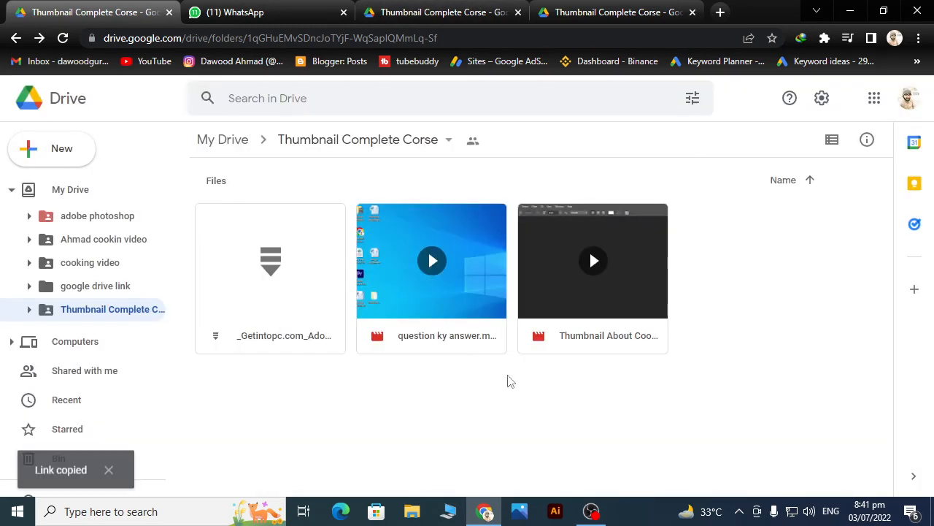
{"action": "left_click", "coordinate": [459, 7]}
{"action": "left_click", "coordinate": [278, 12]}
{"action": "left_click", "coordinate": [66, 11]}
{"action": "left_click", "coordinate": [251, 12]}
{"action": "left_click", "coordinate": [142, 10]}
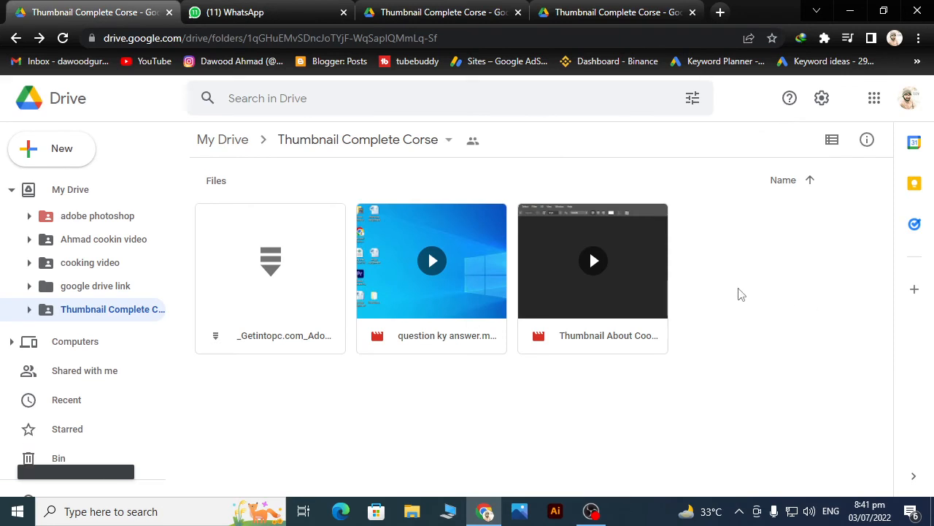
{"action": "left_click_drag", "start_coordinate": [744, 299], "coordinate": [722, 357]}
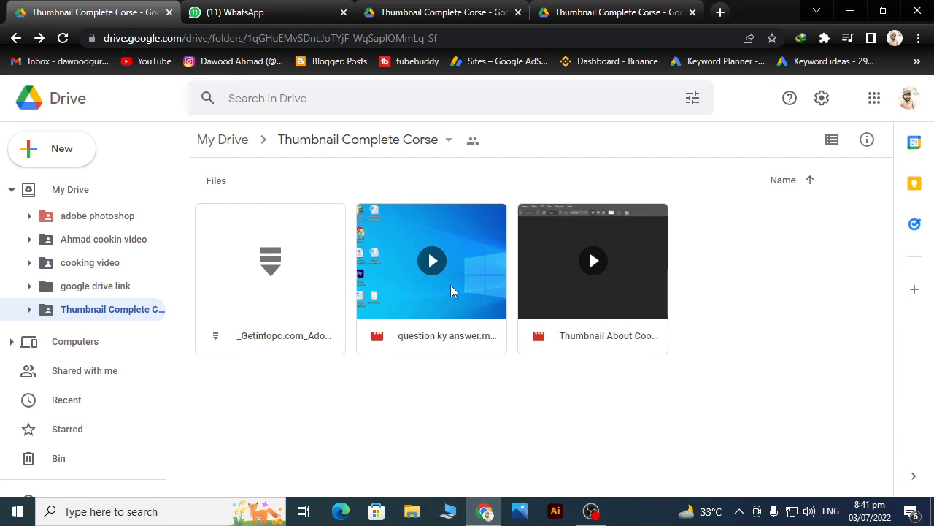
Go back to the WhatsApp chat and open the sent Drive folder link once more
{"action": "left_click", "coordinate": [235, 12]}
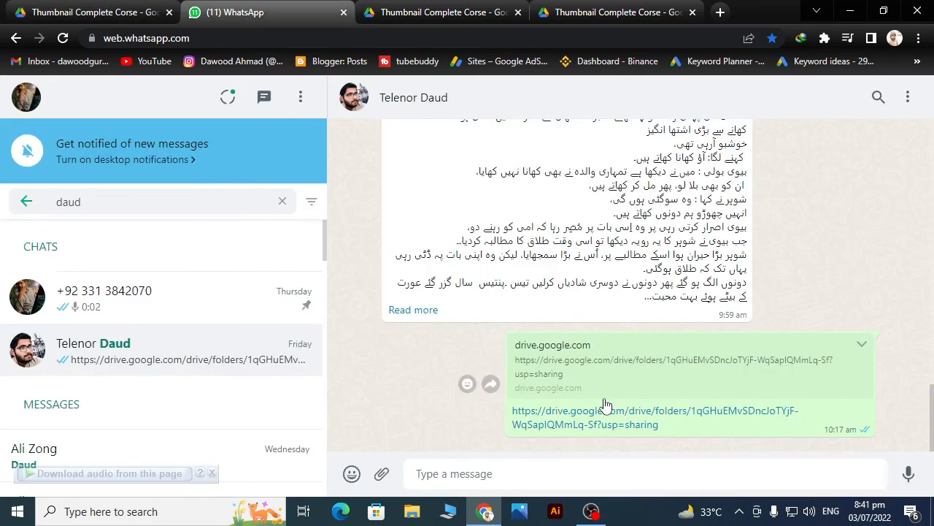
{"action": "left_click", "coordinate": [643, 413]}
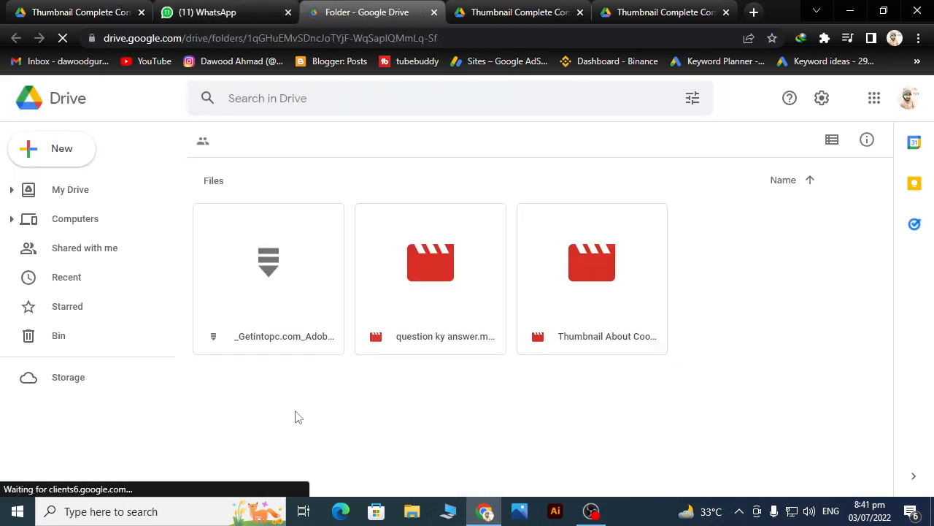